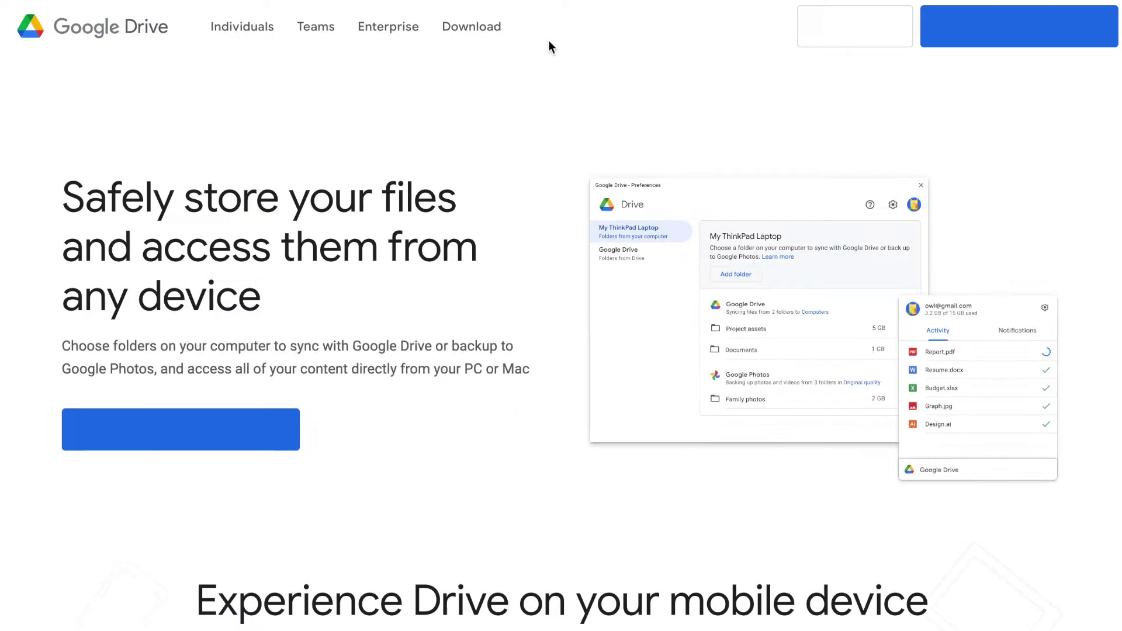
Step: Download Drive for desktop and bring the Install Google Drive window to the front
click(238, 436)
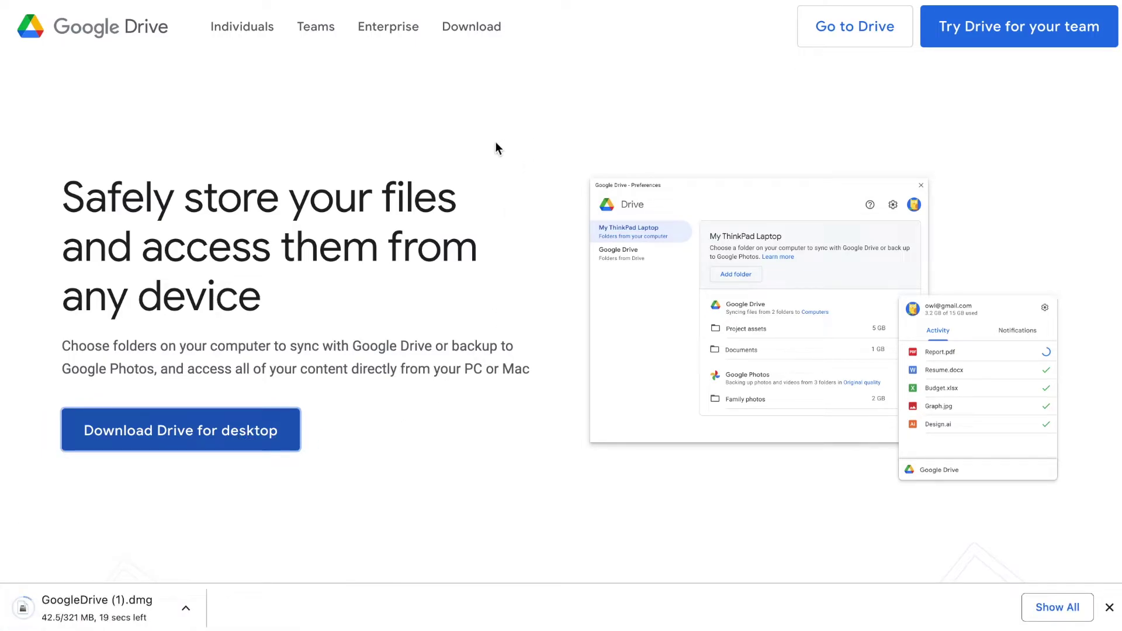
key(ctrl+Up)
click(684, 227)
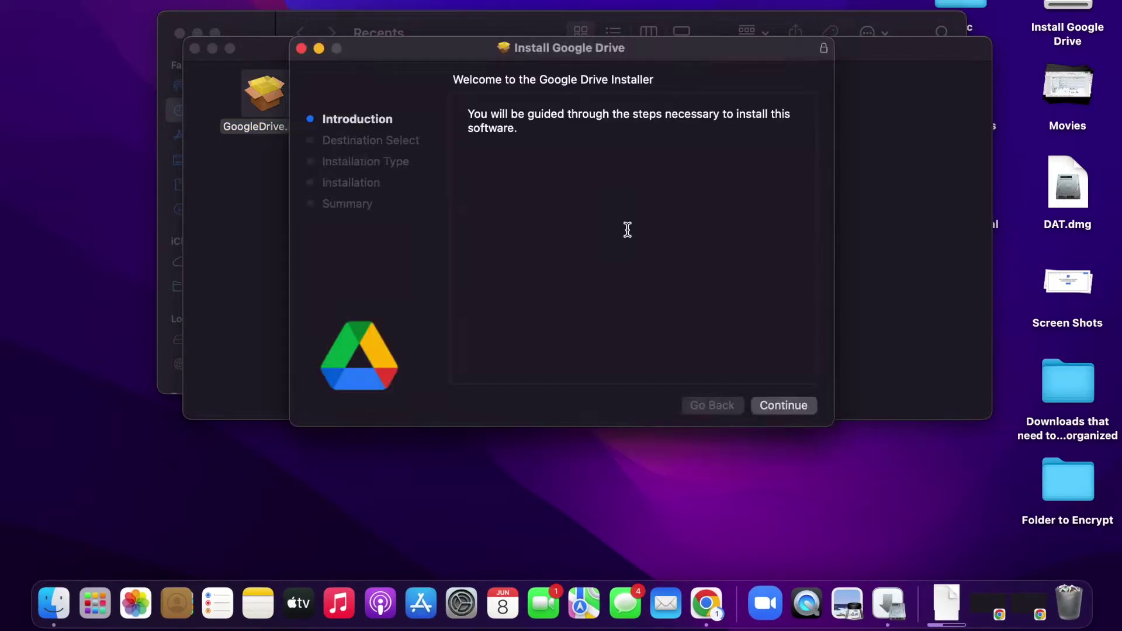
Step: Run the Google Drive standard install on Macintosh HD, authorising with the admin password
click(790, 411)
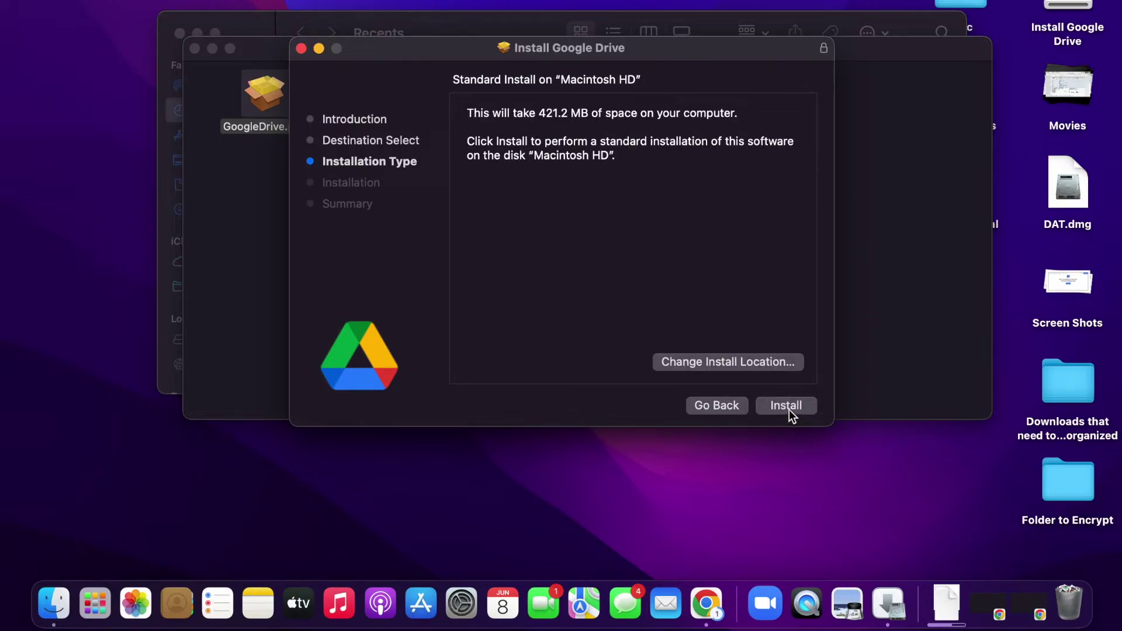
click(789, 409)
text(•••••••••)
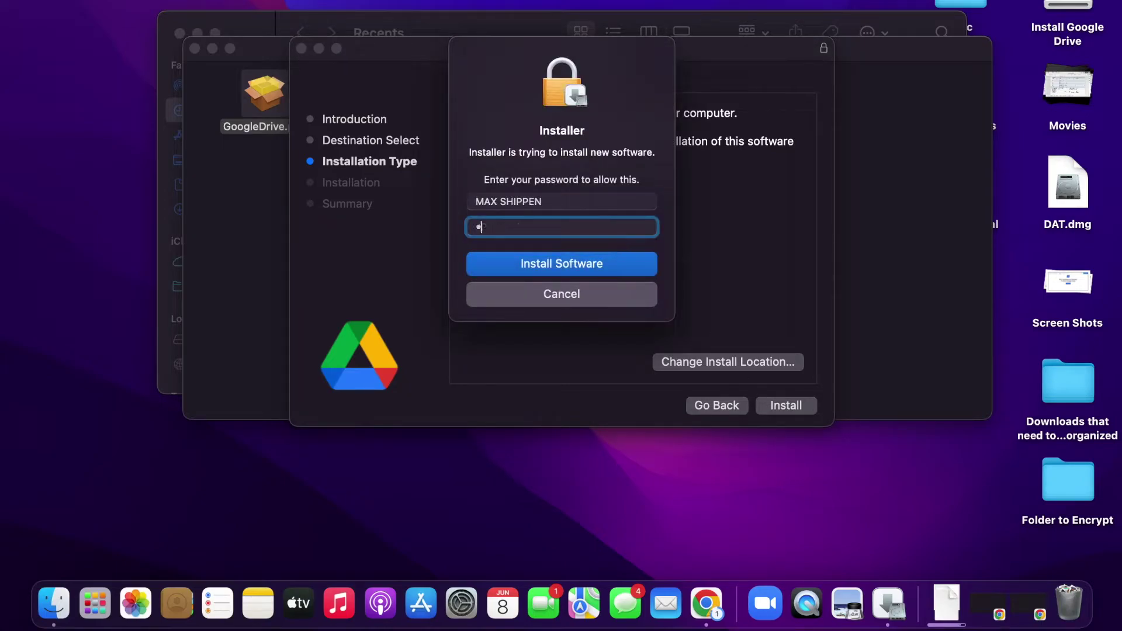
click(602, 267)
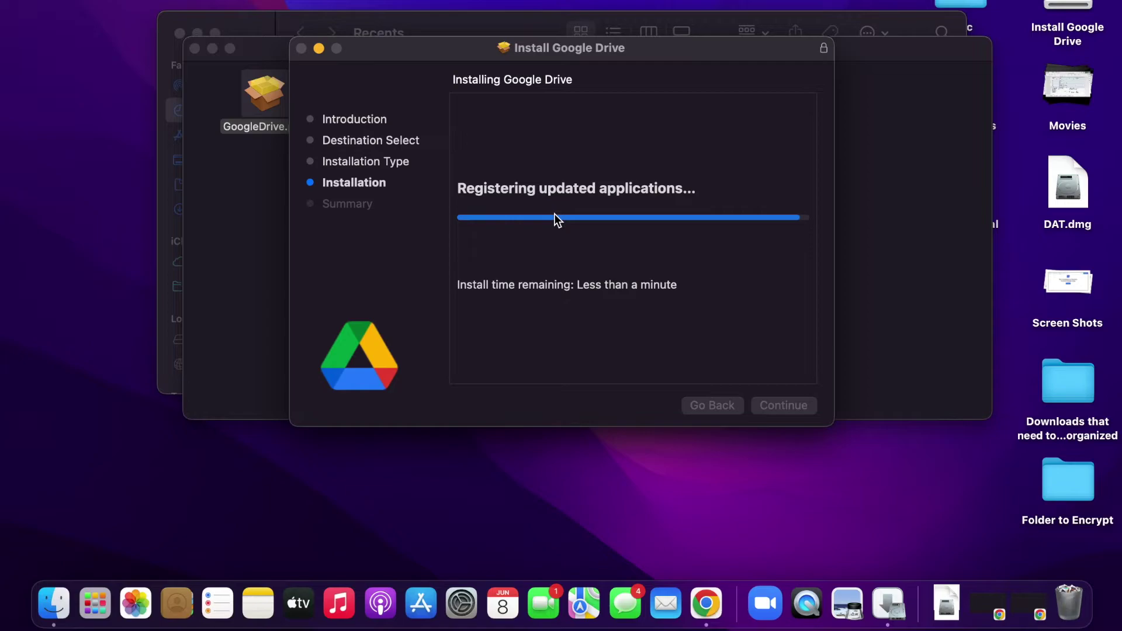
click(782, 403)
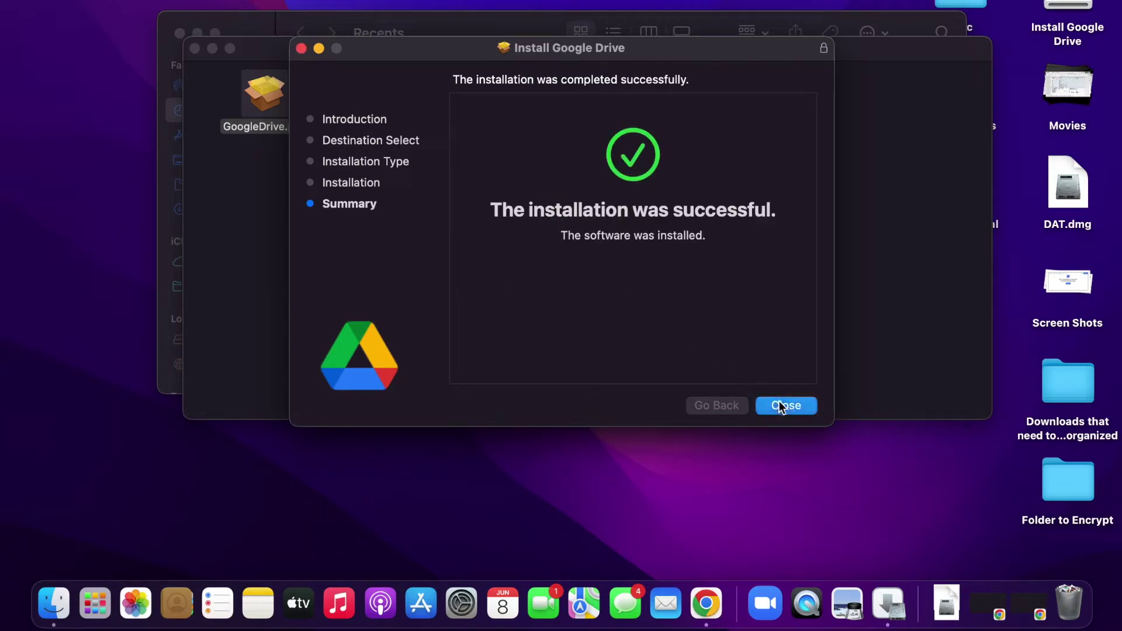
Step: Move the installer to the Trash and close the Install Google Drive and Recents windows
click(637, 304)
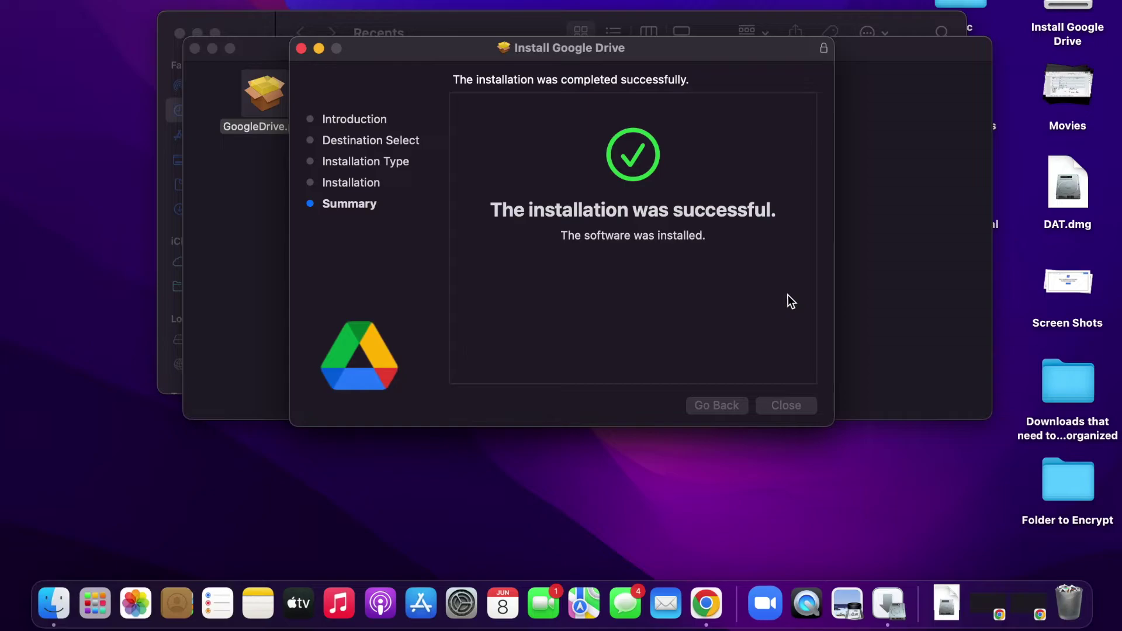
click(301, 48)
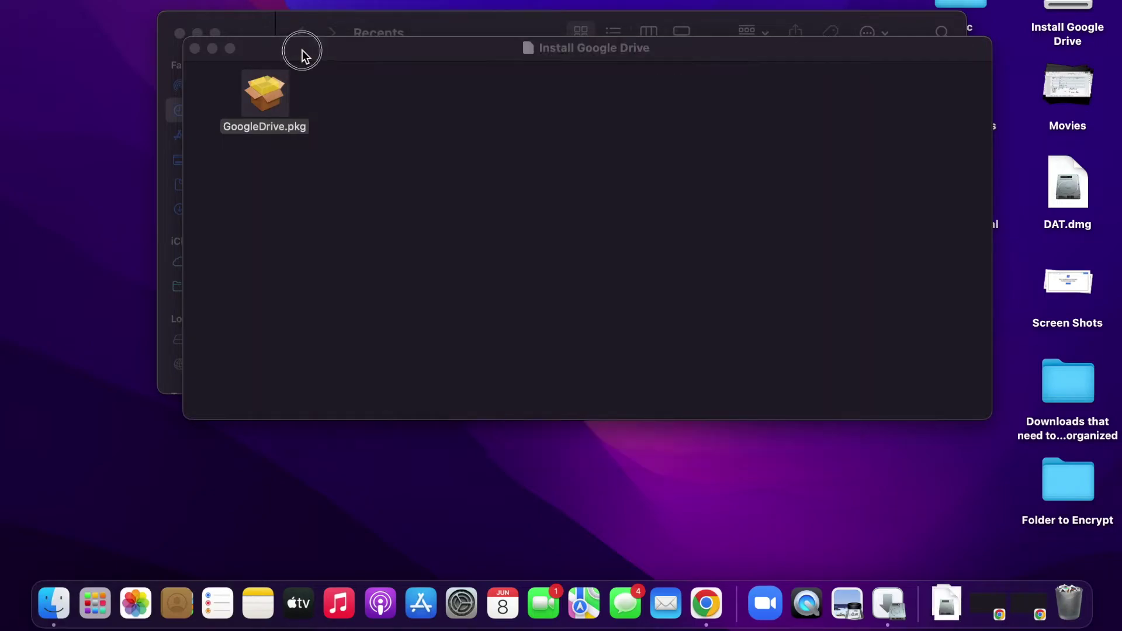
double_click(302, 53)
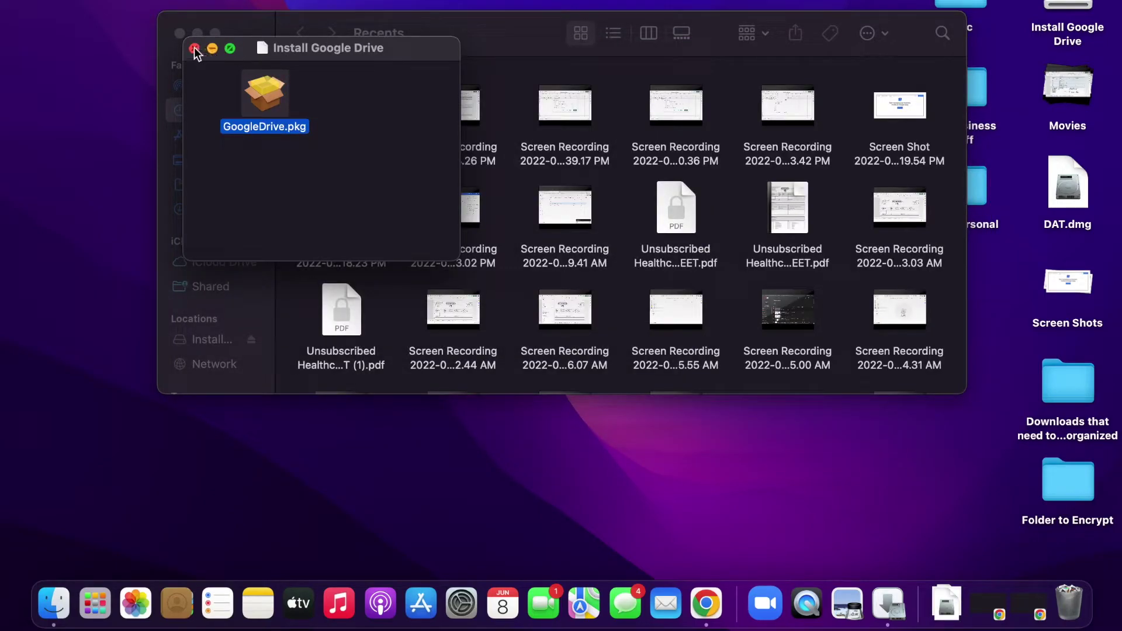
click(195, 49)
click(180, 33)
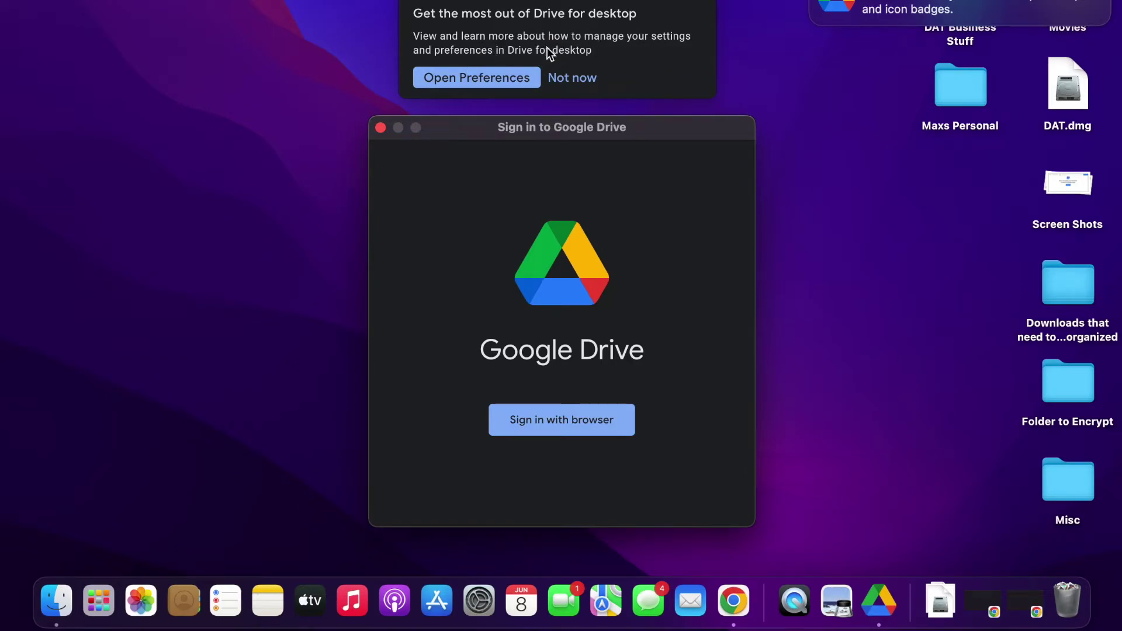
Step: Sign in to Drive for desktop via the browser with the existing Google account, then close Chrome
click(576, 83)
click(576, 424)
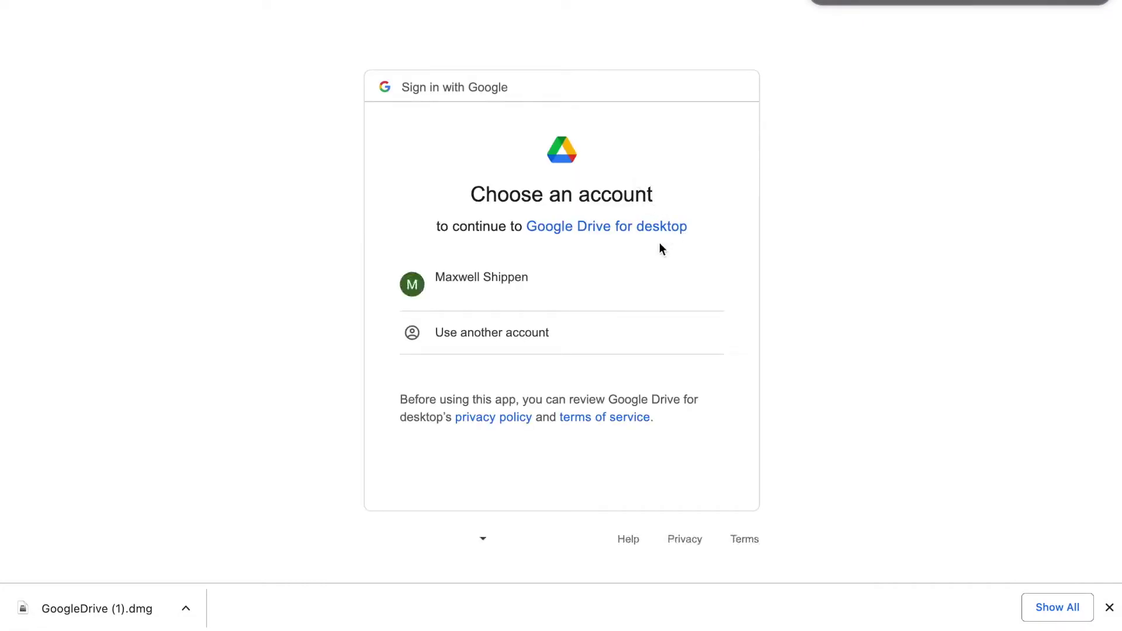
click(552, 293)
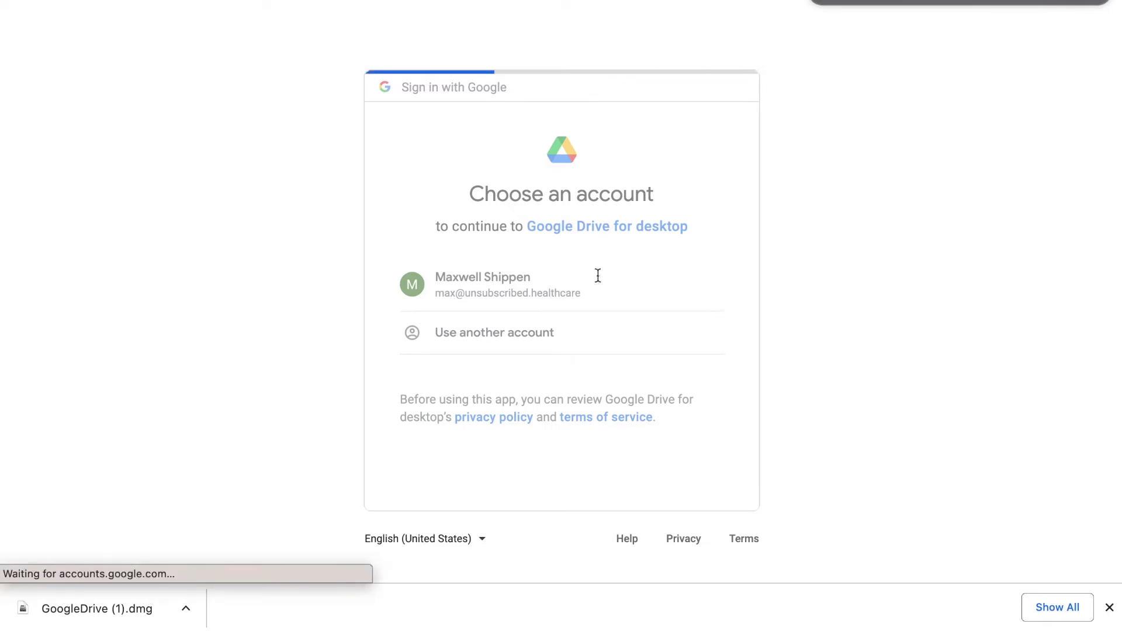
click(647, 463)
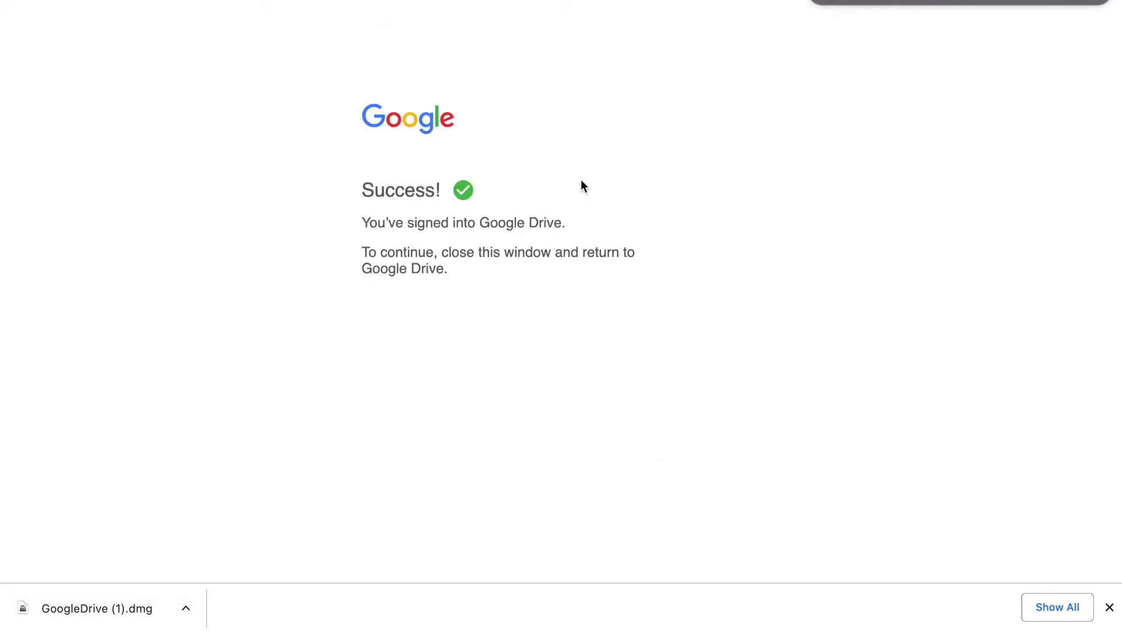
key(super+w)
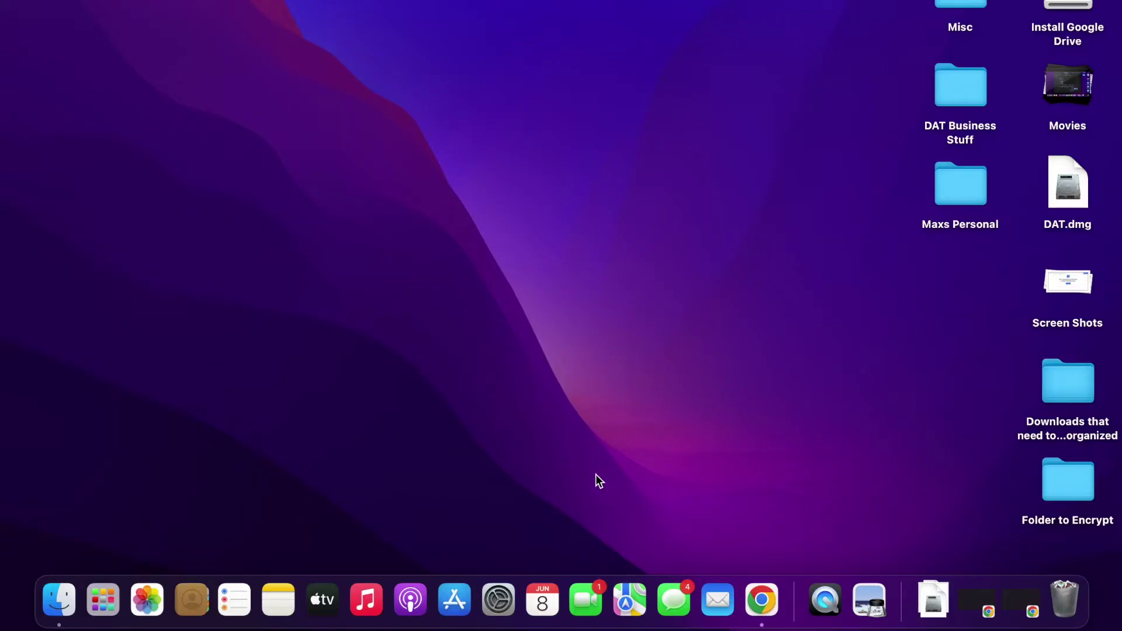
Step: View the mounted Google Drive in Finder, then launch the Google Drive app from Launchpad
click(64, 602)
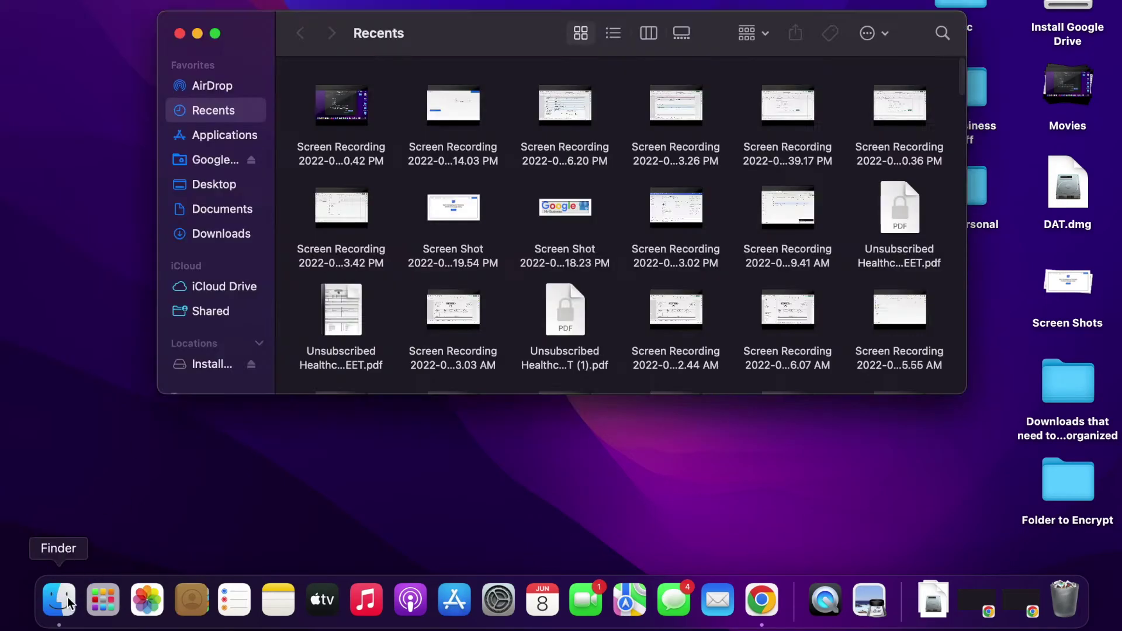
click(207, 166)
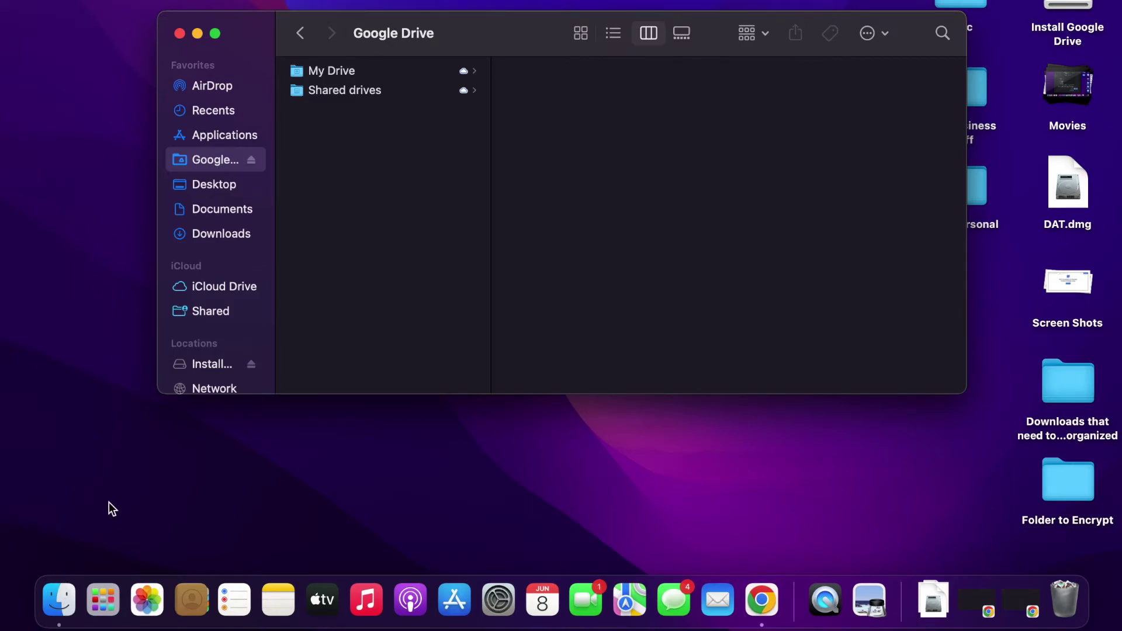
key(F4)
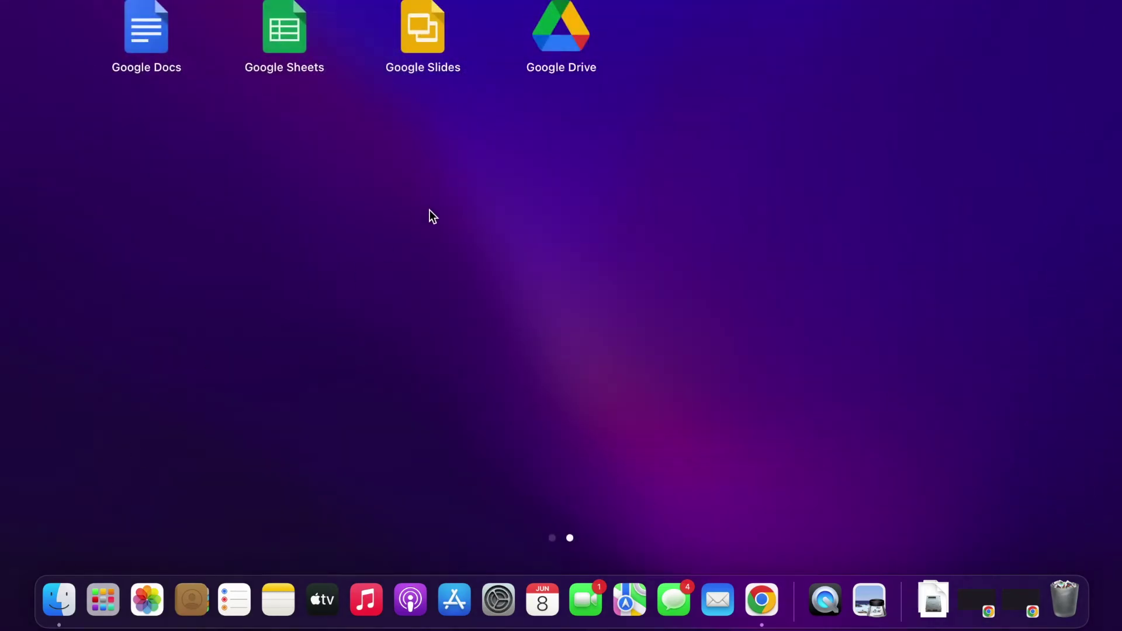
click(575, 48)
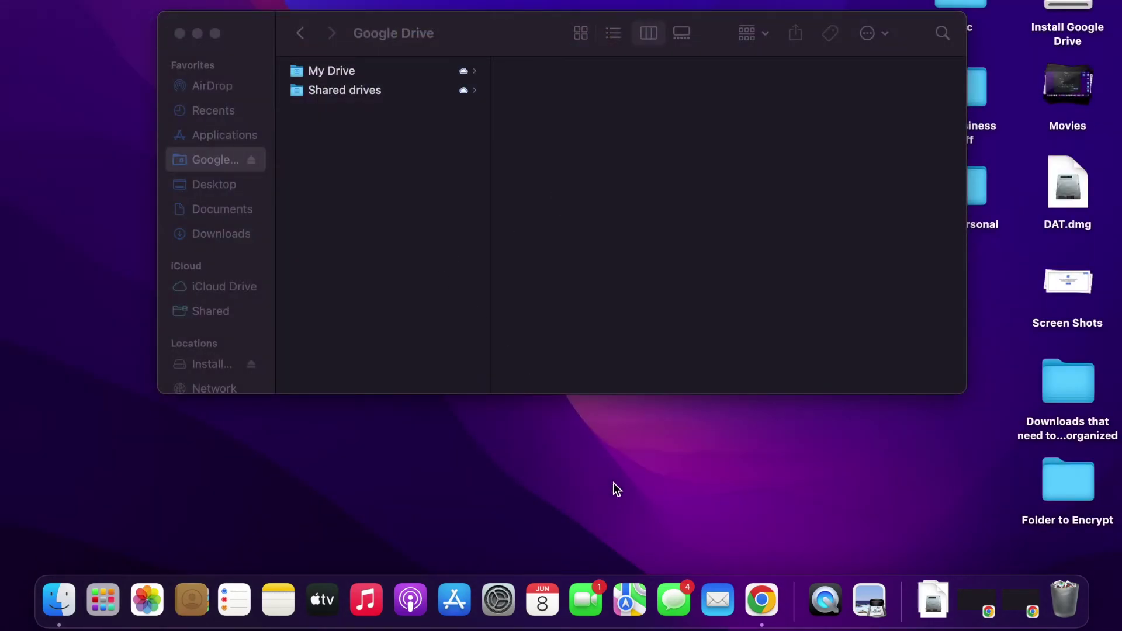
key(F4)
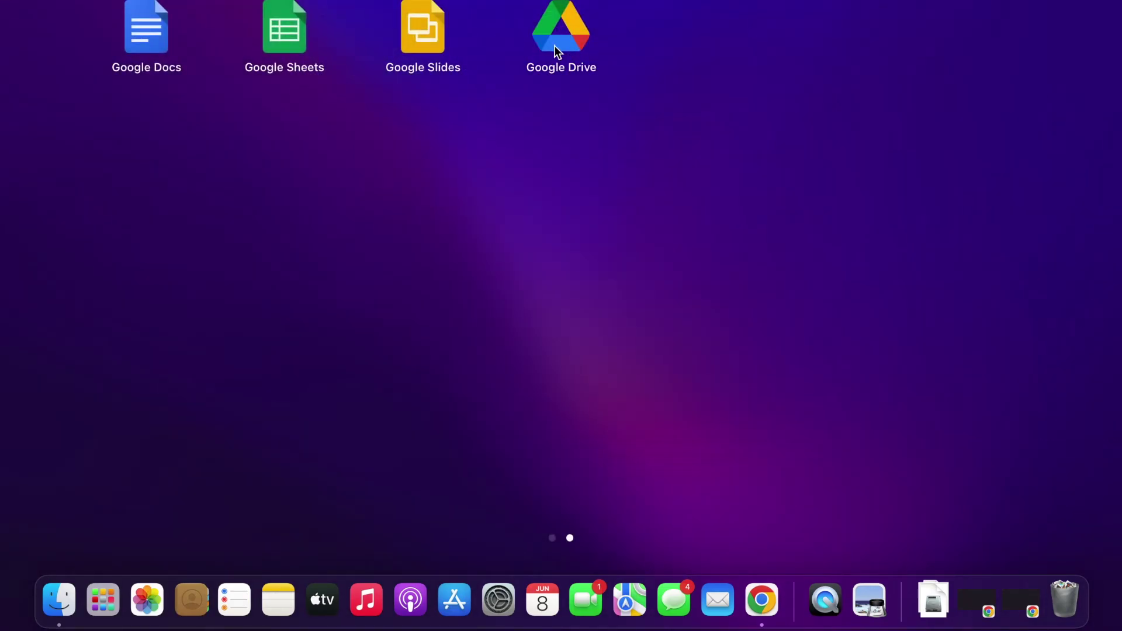
click(556, 47)
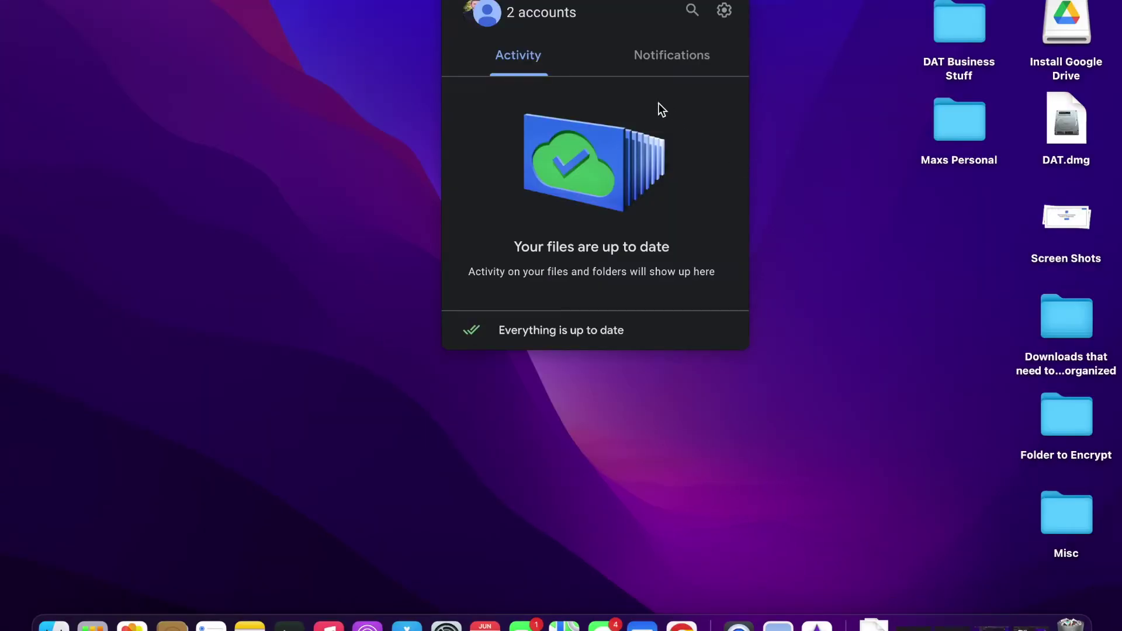
Step: Check the 2 signed-in accounts and their storage in the Drive panel, then close it
click(494, 16)
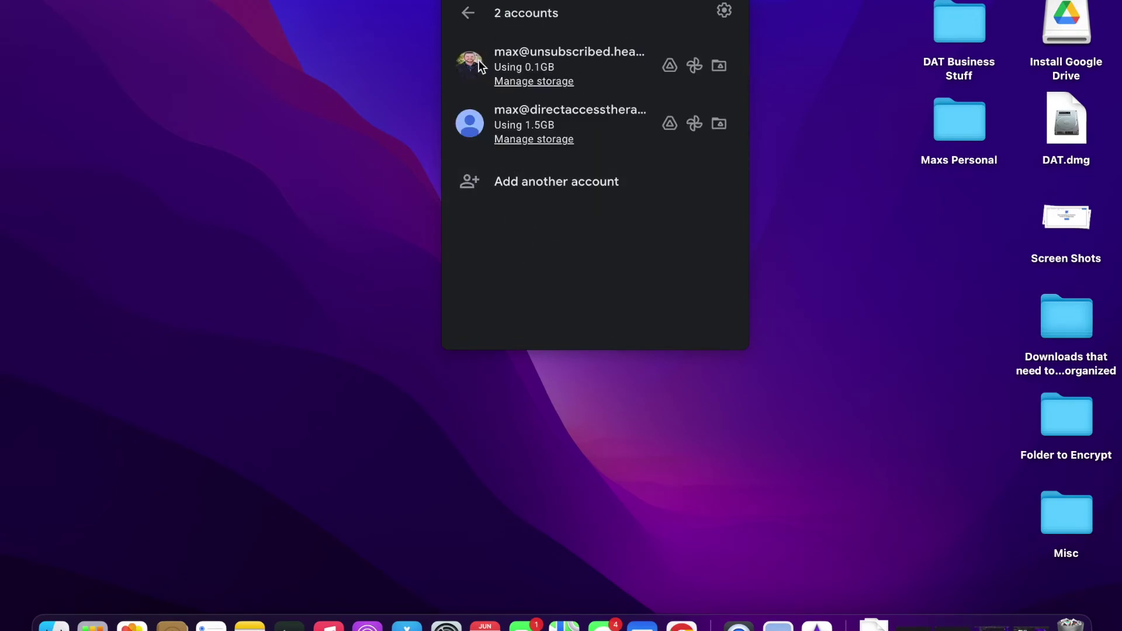
click(54, 625)
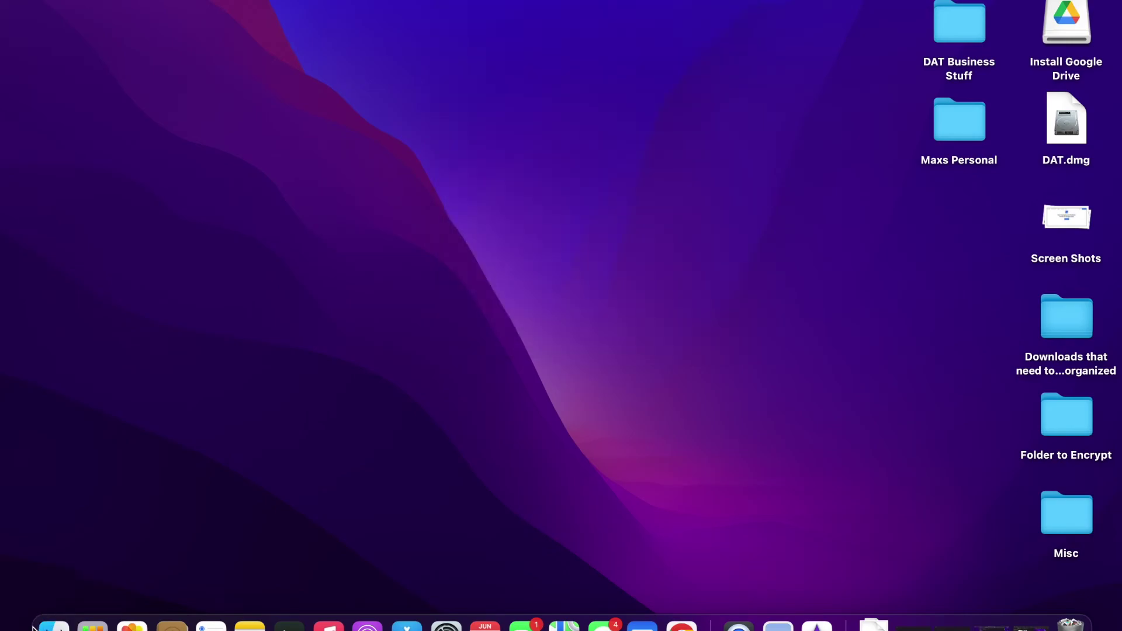
click(54, 625)
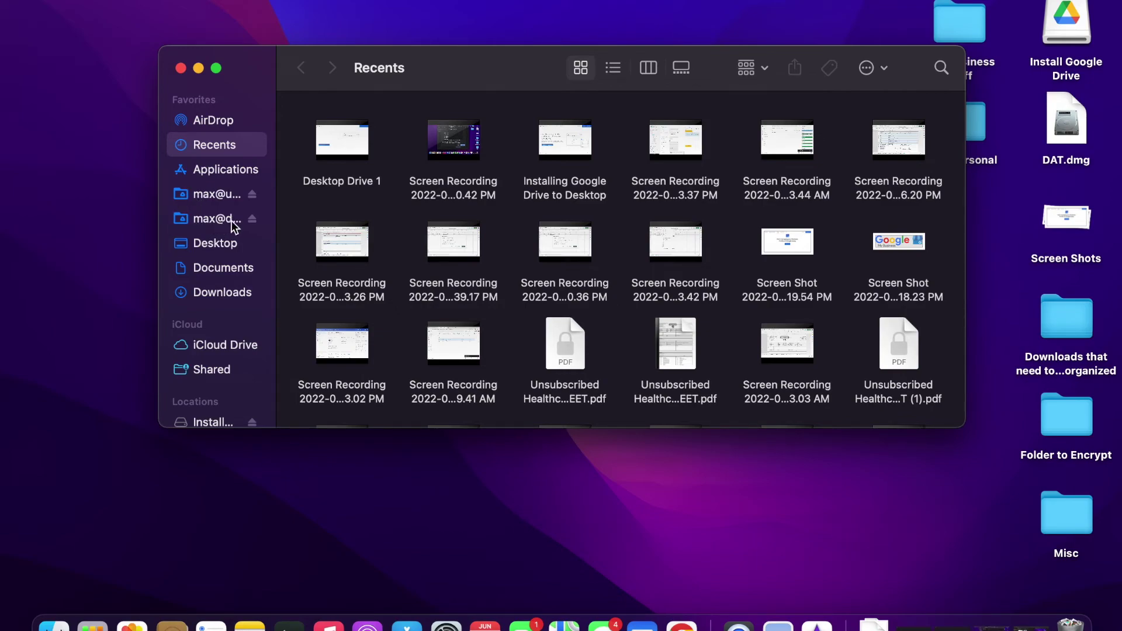
Step: Open the first account's drive in Finder, then open the Drive panel's gear menu
click(222, 194)
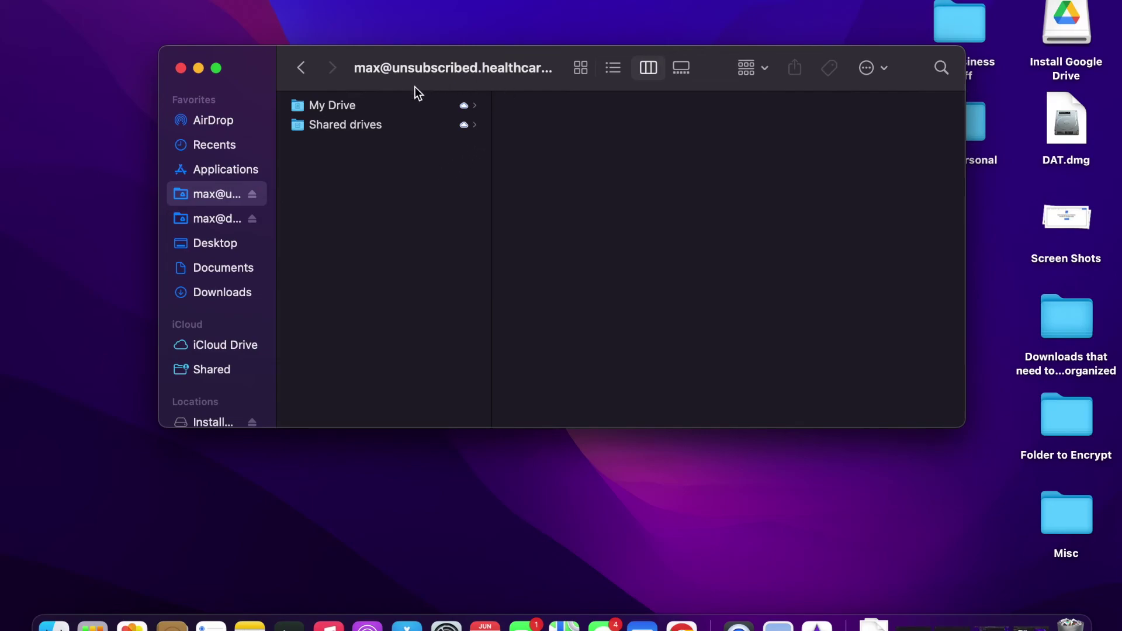
click(724, 12)
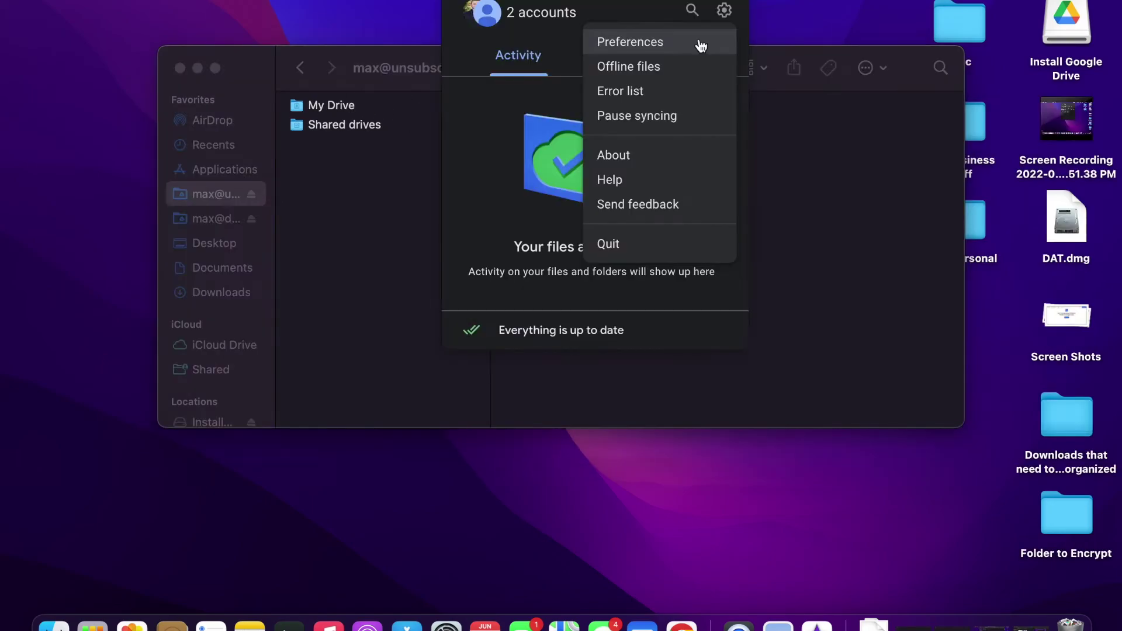
click(699, 41)
Step: In Preferences' Google Drive section, keep My Drive syncing set to Stream files
click(552, 97)
drag(552, 97, 552, 17)
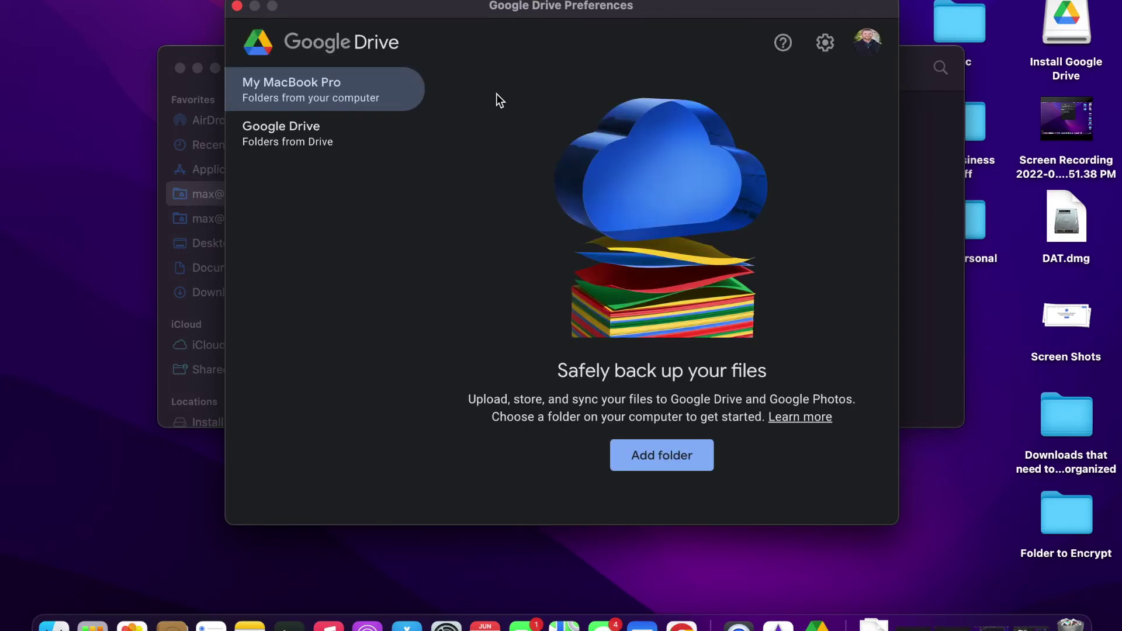
click(329, 138)
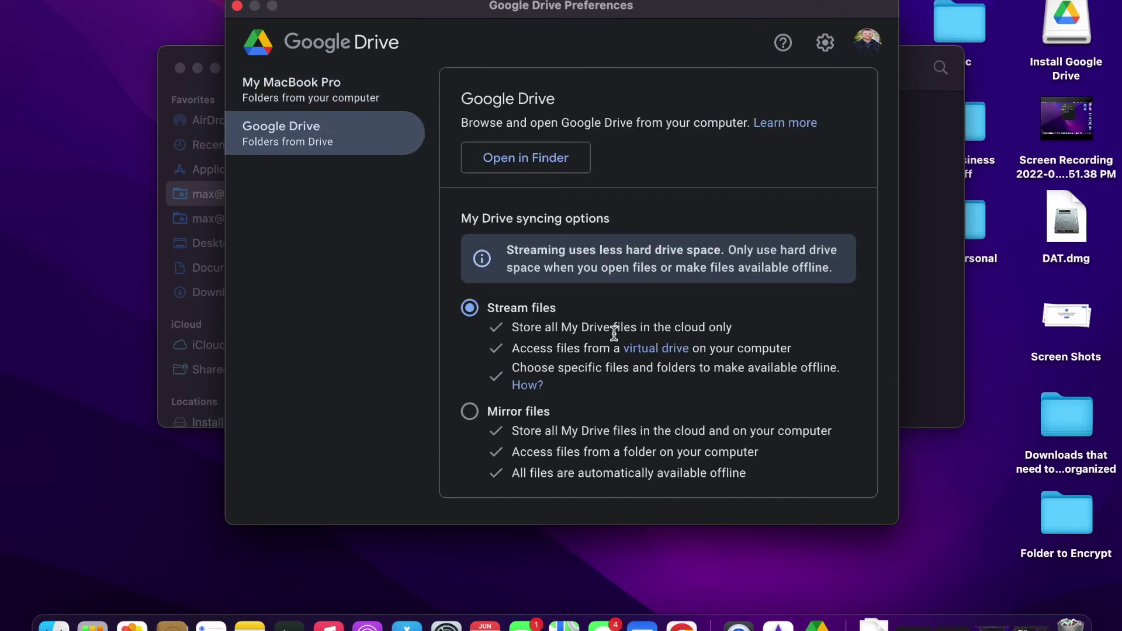
click(562, 331)
drag(561, 331, 645, 321)
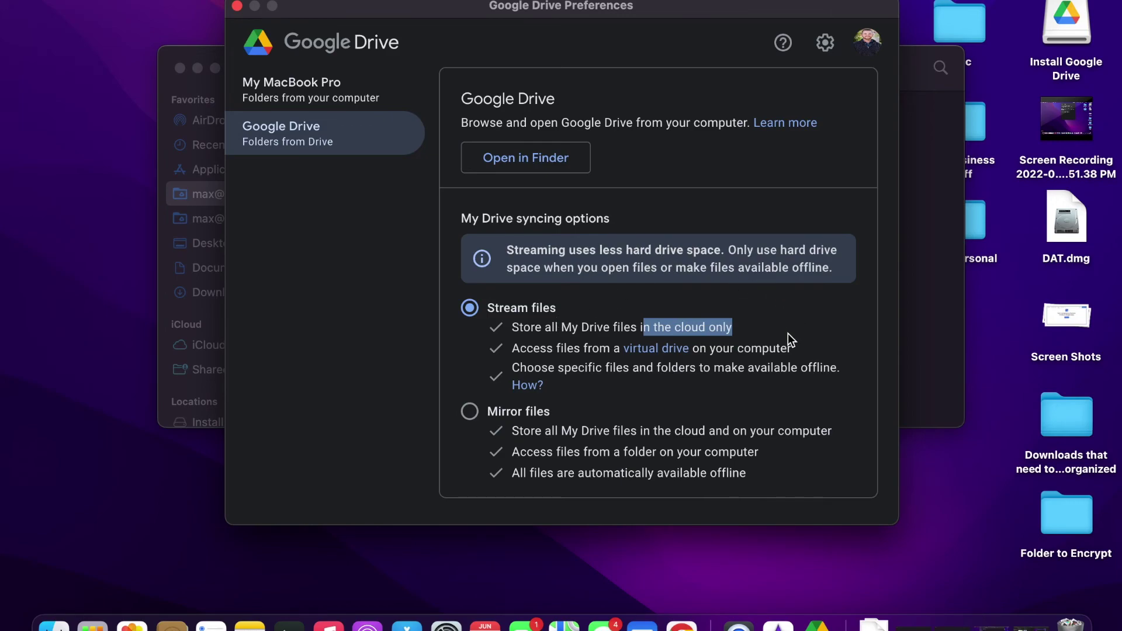
click(794, 353)
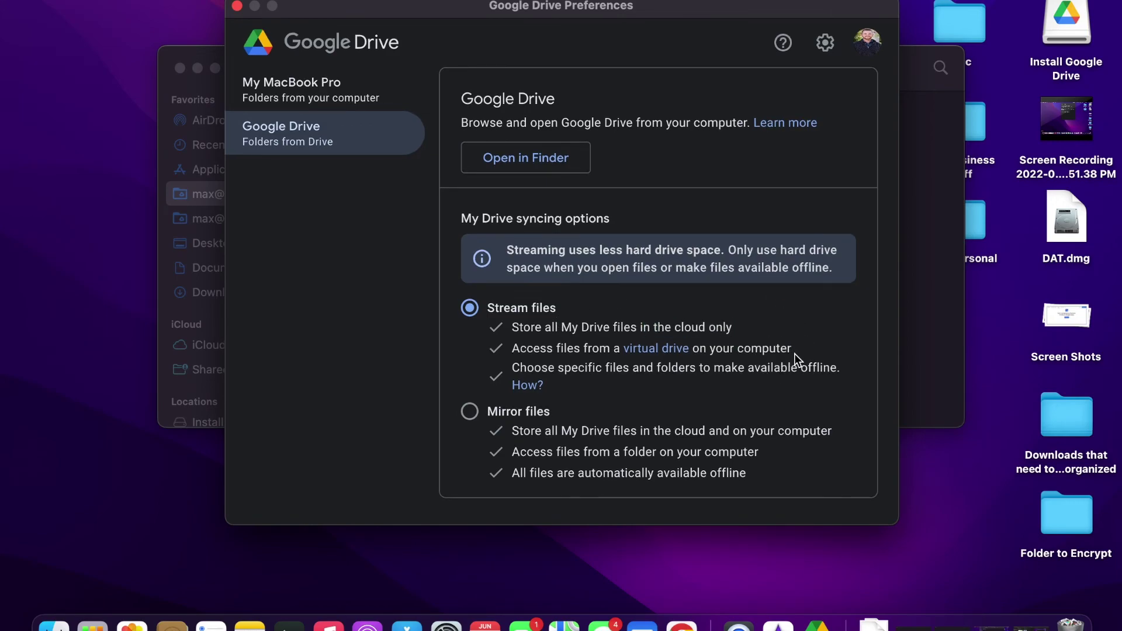
drag(794, 354, 735, 331)
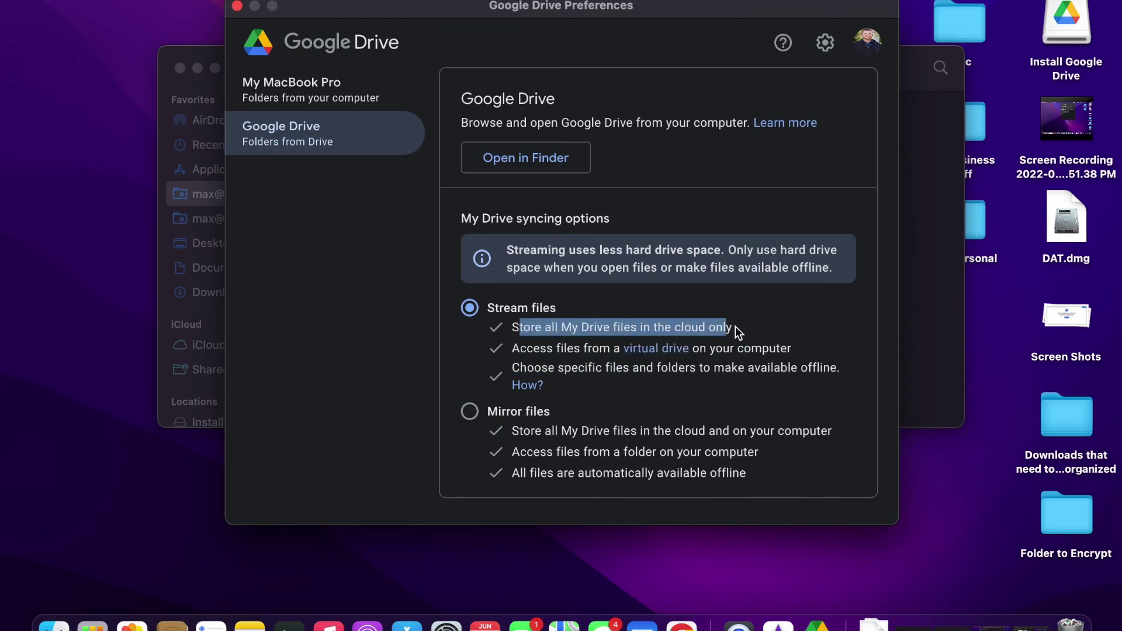
click(740, 356)
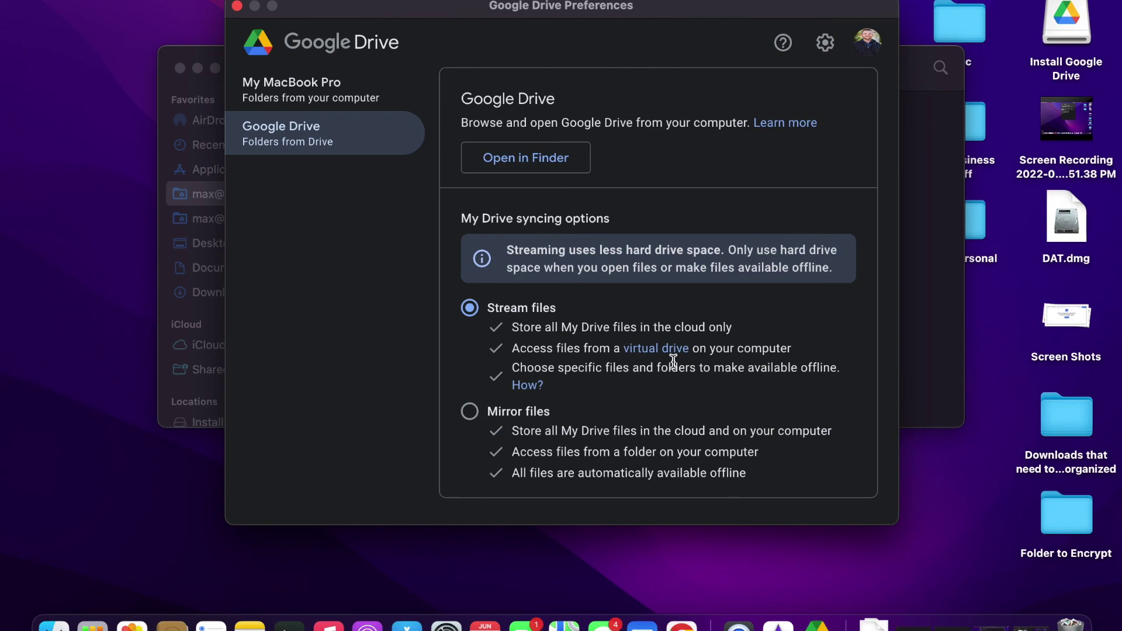